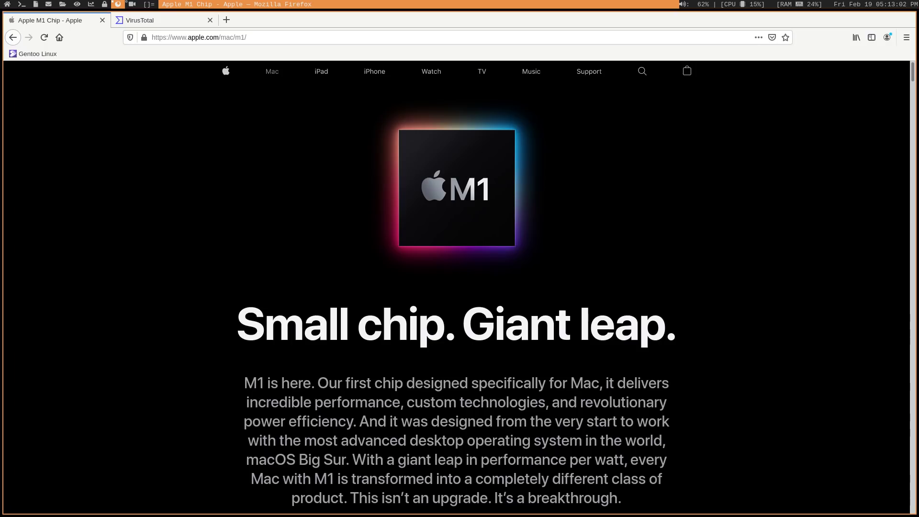
- Show the GoSearch22 VirusTotal report (32/63 engines) and return to the first 'pirrit' match
{"action": "left_click", "coordinate": [166, 21]}
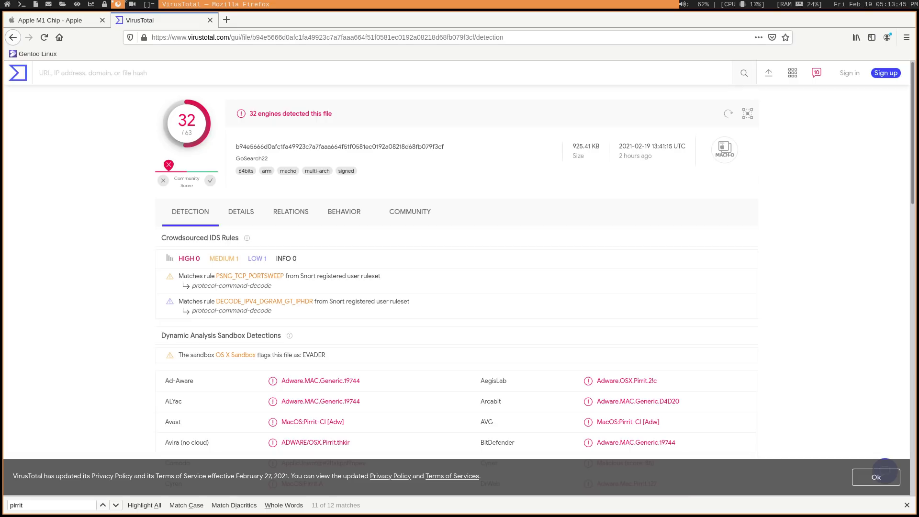
{"action": "key", "text": "Return"}
{"action": "key", "text": "Return"}
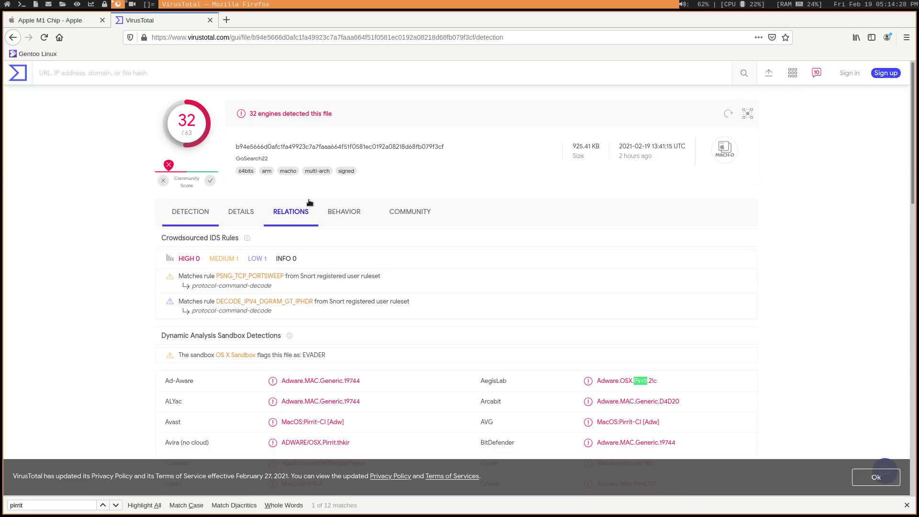
{"action": "double_click", "coordinate": [300, 147]}
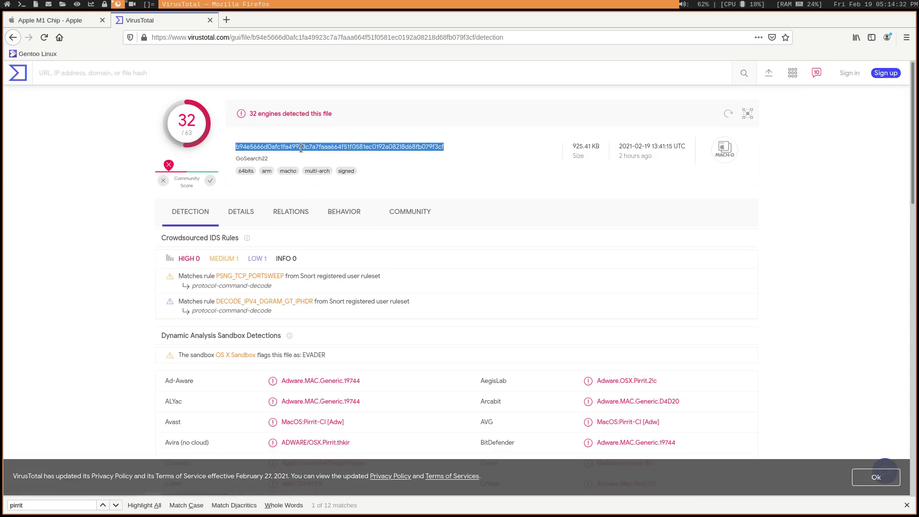
{"action": "left_click", "coordinate": [301, 148]}
{"action": "key", "text": "ctrl+plus"}
{"action": "key", "text": "ctrl+plus"}
{"action": "key", "text": "ctrl+plus"}
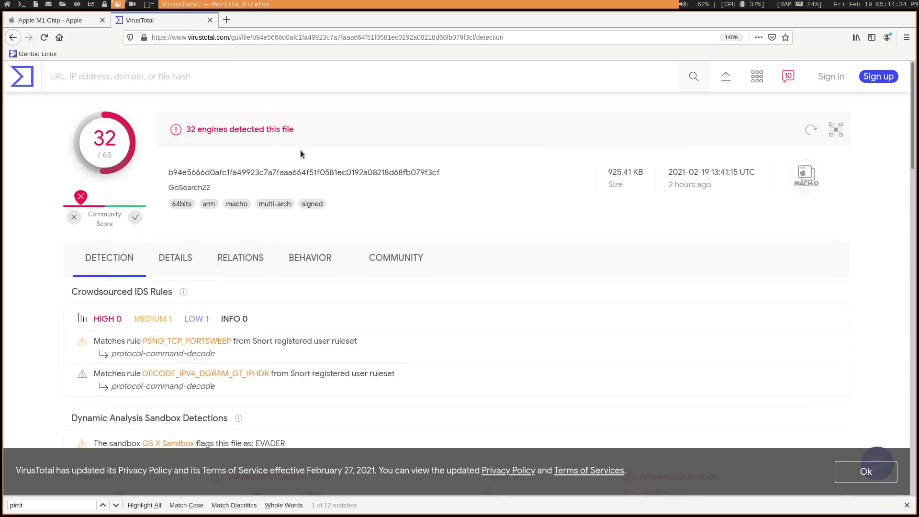
{"action": "key", "text": "ctrl+minus"}
{"action": "key", "text": "ctrl+minus"}
{"action": "key", "text": "ctrl+minus"}
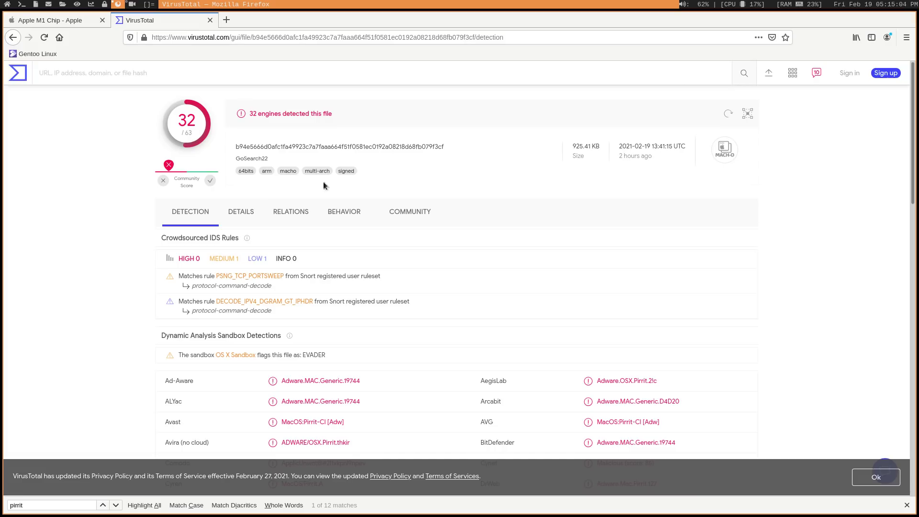
{"action": "scroll", "coordinate": [344, 201], "scroll_direction": "down", "scroll_amount": 1}
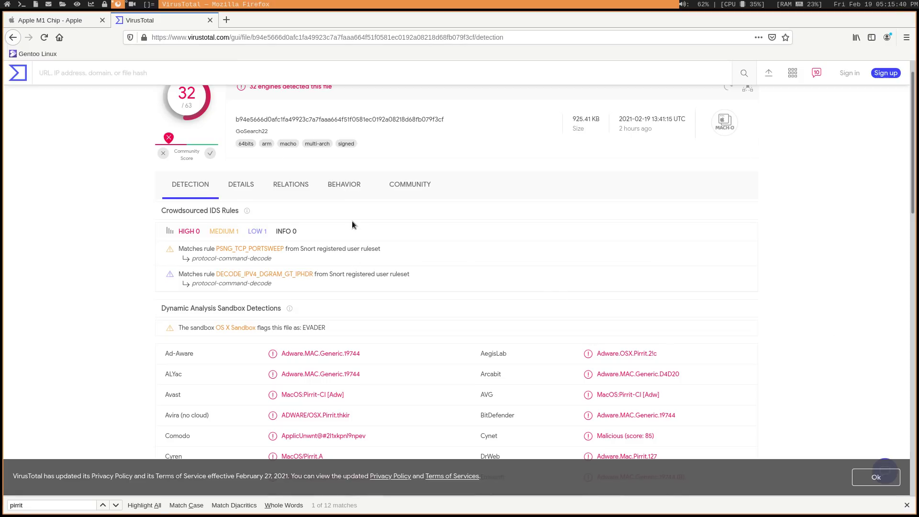
- Scroll to the engine verdicts where Ad-Aware, ALYac, BitDefender and eScan report Adware.MAC.Generic.19744
{"action": "scroll", "coordinate": [352, 221], "scroll_direction": "down", "scroll_amount": 1}
{"action": "scroll", "coordinate": [346, 225], "scroll_direction": "down", "scroll_amount": 2}
{"action": "scroll", "coordinate": [330, 253], "scroll_direction": "up", "scroll_amount": 4}
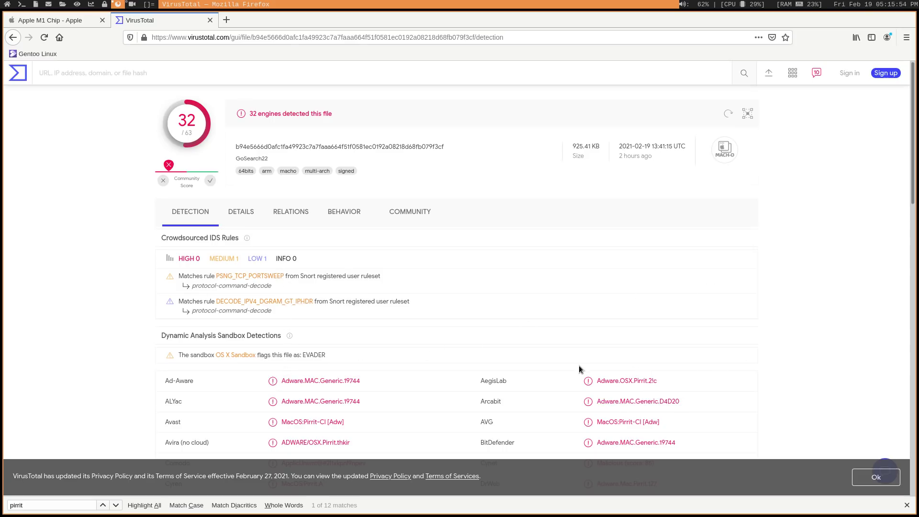
{"action": "scroll", "coordinate": [578, 366], "scroll_direction": "down", "scroll_amount": 4}
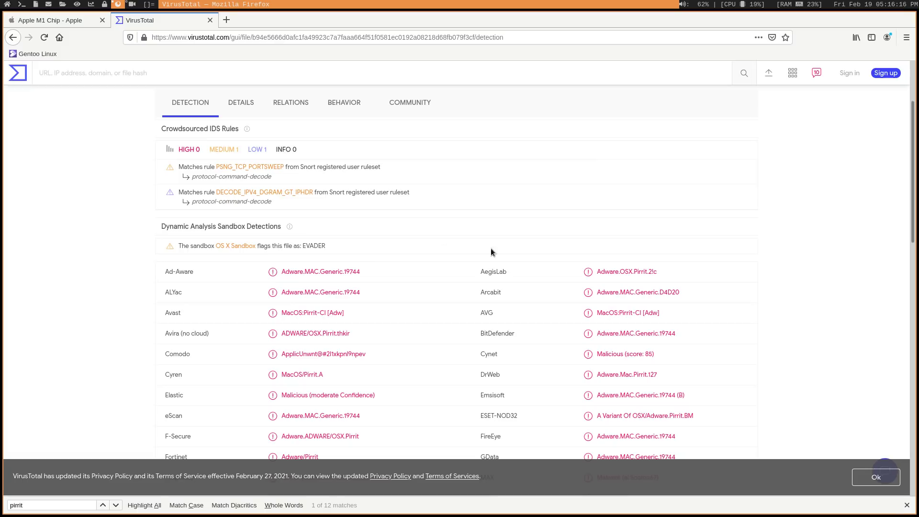
{"action": "scroll", "coordinate": [594, 235], "scroll_direction": "down", "scroll_amount": 3}
{"action": "scroll", "coordinate": [588, 236], "scroll_direction": "down", "scroll_amount": 2}
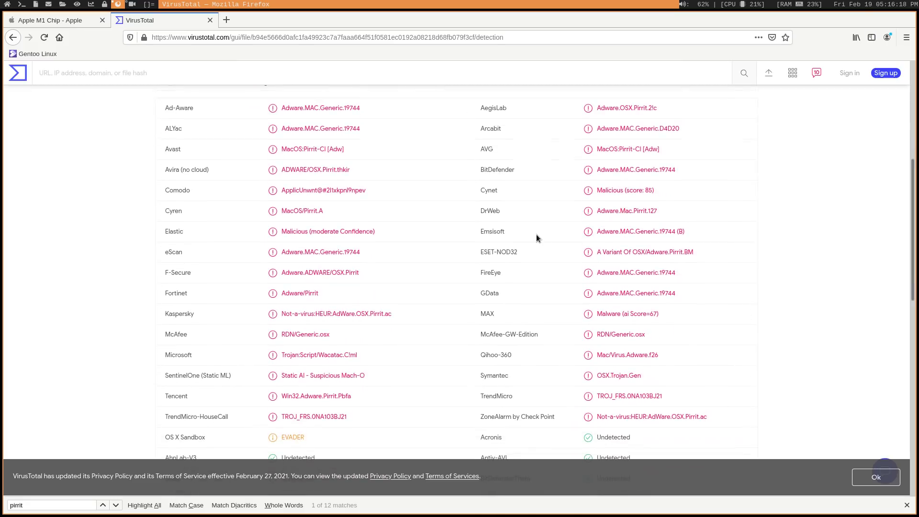
{"action": "scroll", "coordinate": [526, 239], "scroll_direction": "down", "scroll_amount": 1}
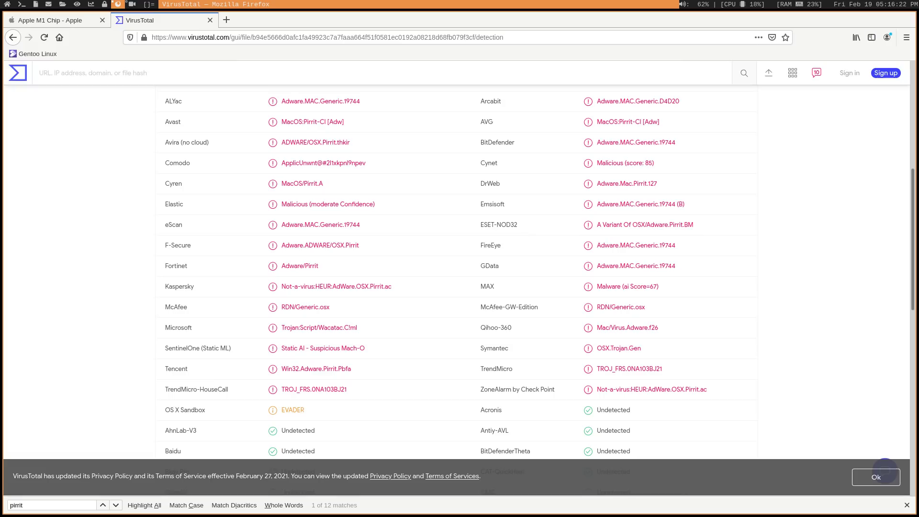
{"action": "scroll", "coordinate": [424, 181], "scroll_direction": "down", "scroll_amount": 7}
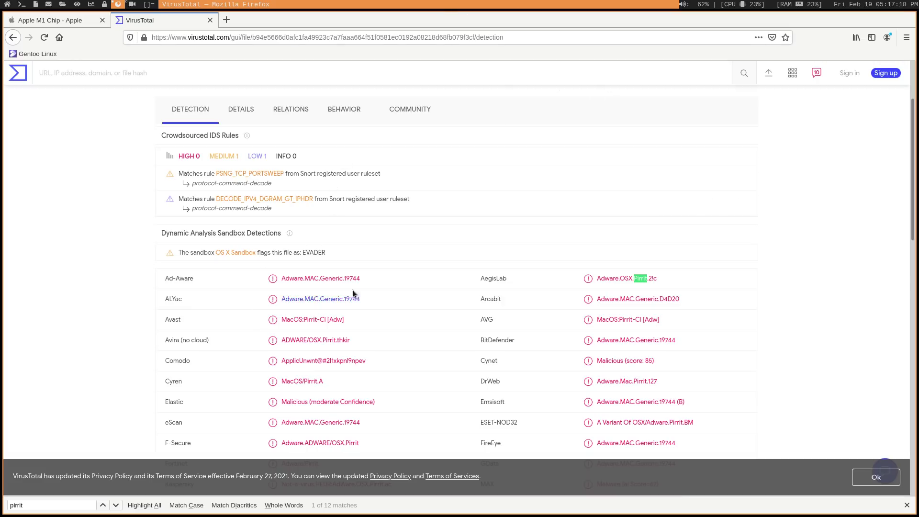
- Step through the 'pirrit' matches (Cyren, ESET-NOD32) until the search wraps to AegisLab's Adware.OSX.Pirrit.2c
{"action": "scroll", "coordinate": [329, 284], "scroll_direction": "down", "scroll_amount": 2}
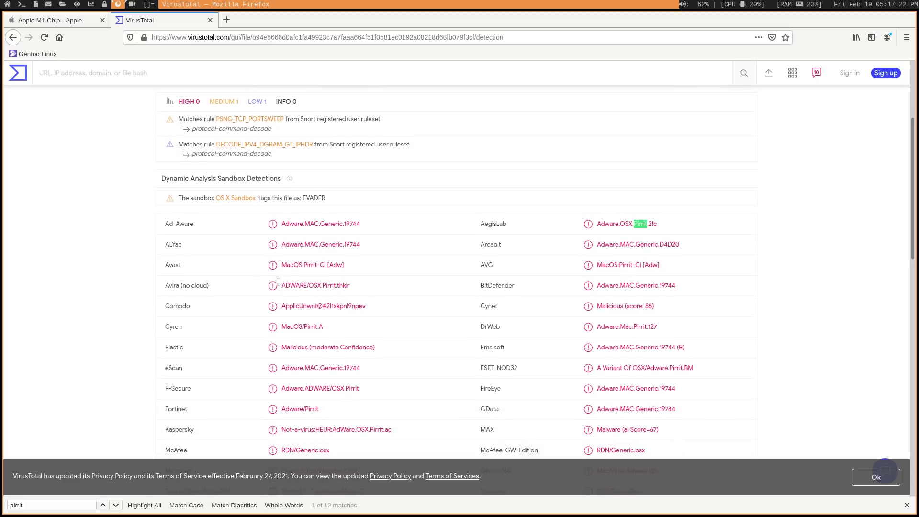
{"action": "left_click", "coordinate": [92, 238]}
{"action": "key", "text": "ctrl+f"}
{"action": "key", "text": "Return"}
{"action": "key", "text": "Return"}
{"action": "key", "text": "Return"}
{"action": "key", "text": "Return"}
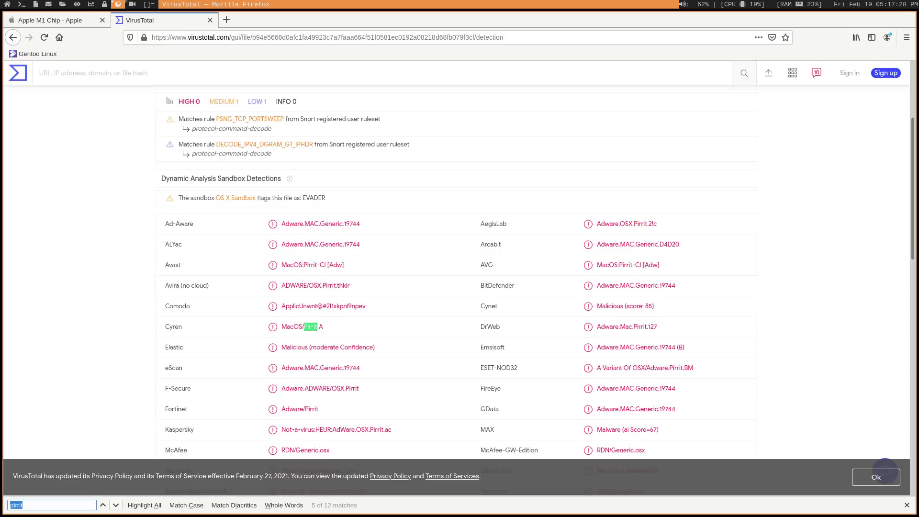
{"action": "key", "text": "Return"}
{"action": "key", "text": "Return"}
{"action": "key", "text": "Return"}
{"action": "key", "text": "Return"}
{"action": "key", "text": "Return"}
{"action": "key", "text": "Return"}
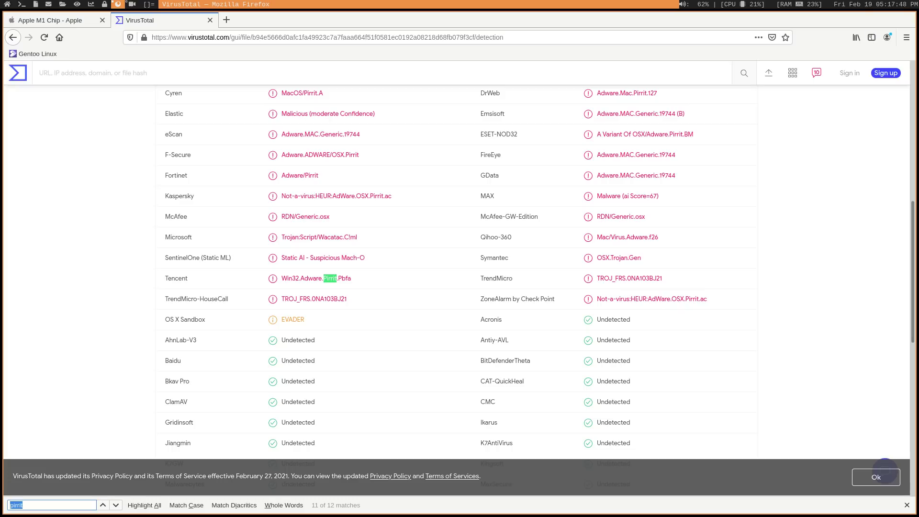
{"action": "key", "text": "Return"}
{"action": "key", "text": "Return"}
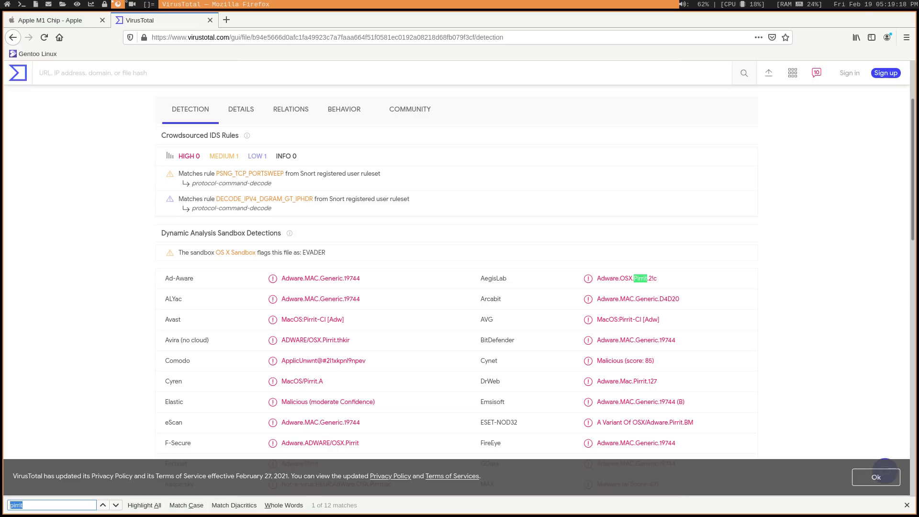
- In the terminal, clear the screen and print the GoSearch22.app tree with full paths (9 directories, 11 files)
{"action": "key", "text": "alt+Tab"}
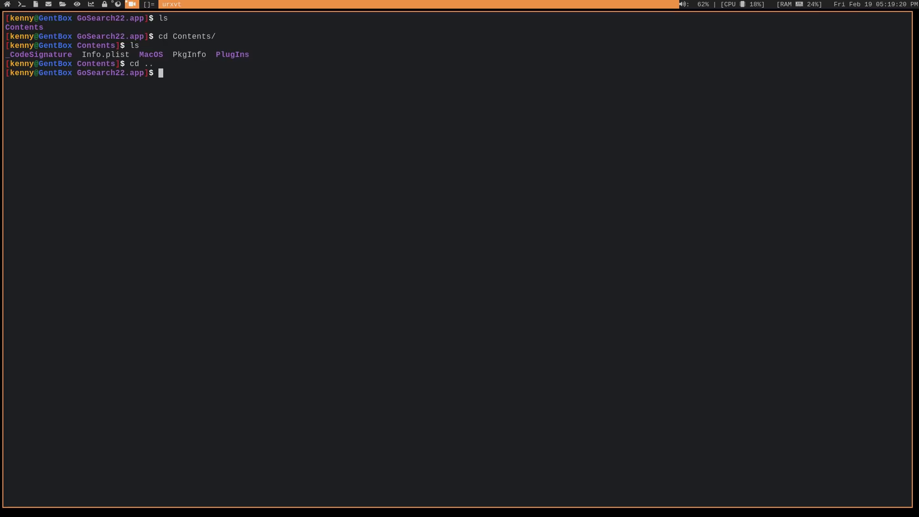
{"action": "type", "text": "clear"}
{"action": "key", "text": "Return"}
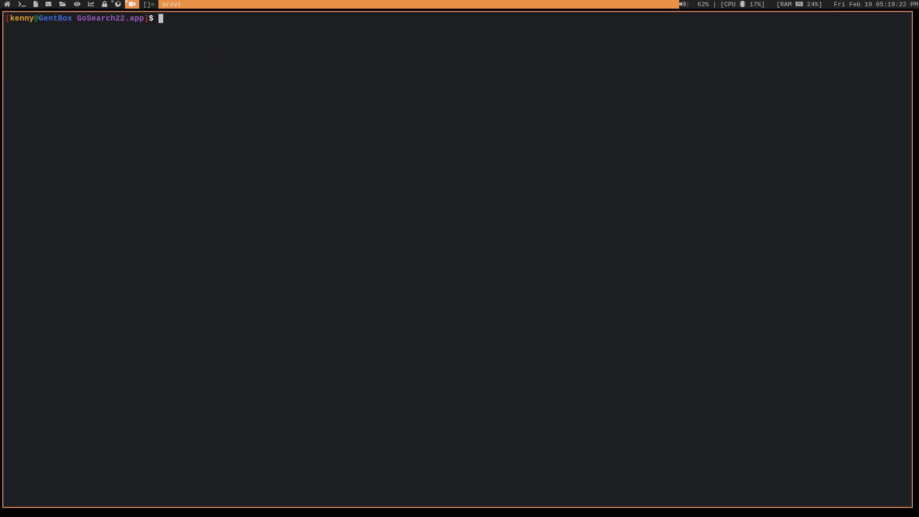
{"action": "type", "text": "tree -f"}
{"action": "key", "text": "Return"}
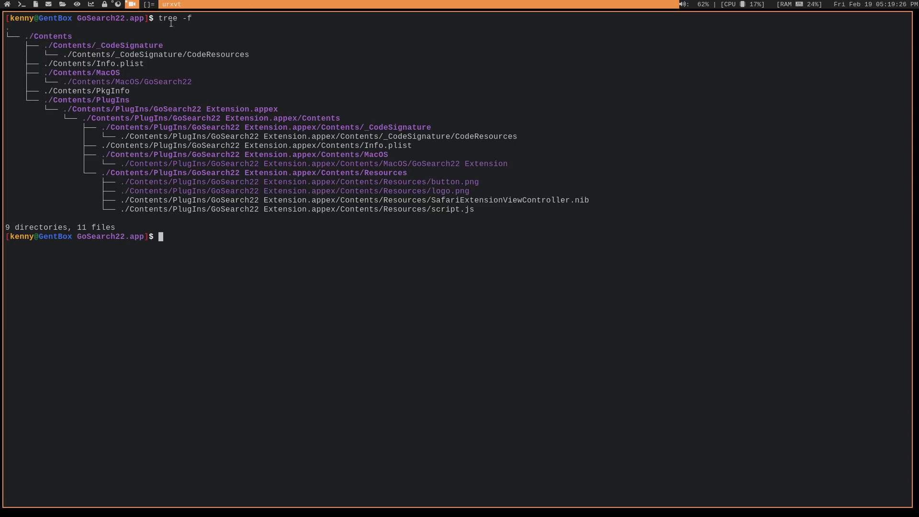
- Highlight lines of the tree output, including the script.js and .nib file paths
{"action": "left_click_drag", "start_coordinate": [521, 216], "coordinate": [192, 155]}
{"action": "left_click", "coordinate": [467, 206]}
{"action": "left_click_drag", "start_coordinate": [431, 210], "coordinate": [473, 207]}
{"action": "left_click", "coordinate": [460, 208]}
{"action": "left_click_drag", "start_coordinate": [429, 202], "coordinate": [596, 195]}
{"action": "left_click", "coordinate": [570, 203]}
- Move into the Contents folder and list its files
{"action": "type", "text": "cd Contents/"}
{"action": "key", "text": "Return"}
{"action": "type", "text": "ls"}
{"action": "key", "text": "Return"}
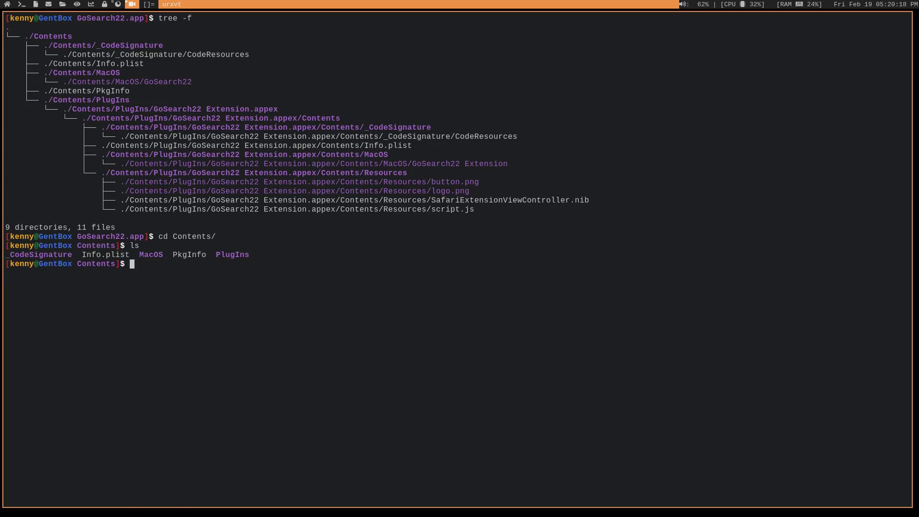
- Open Info.plist in Vim, move to the MacOSX platform line, then exit with :wq
{"action": "type", "text": "vim In"}
{"action": "key", "text": "Tab"}
{"action": "key", "text": "Return"}
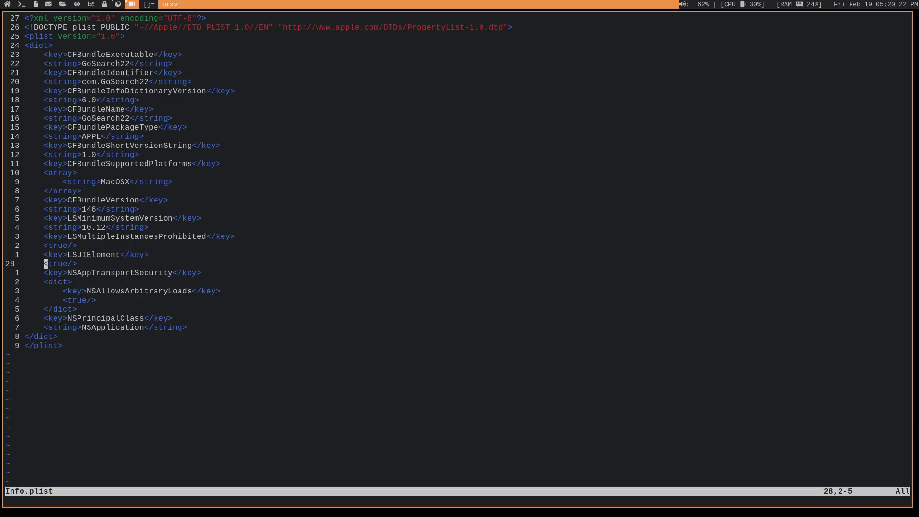
{"action": "key", "text": "k"}
{"action": "key", "text": "k"}
{"action": "key", "text": "k"}
{"action": "key", "text": "k"}
{"action": "key", "text": "k"}
{"action": "key", "text": "k"}
{"action": "key", "text": "k"}
{"action": "key", "text": "k"}
{"action": "key", "text": "k"}
{"action": "key", "text": "j"}
{"action": "key", "text": "k"}
{"action": "key", "text": "w"}
{"action": "key", "text": "w"}
{"action": "key", "text": "w"}
{"action": "key", "text": "w"}
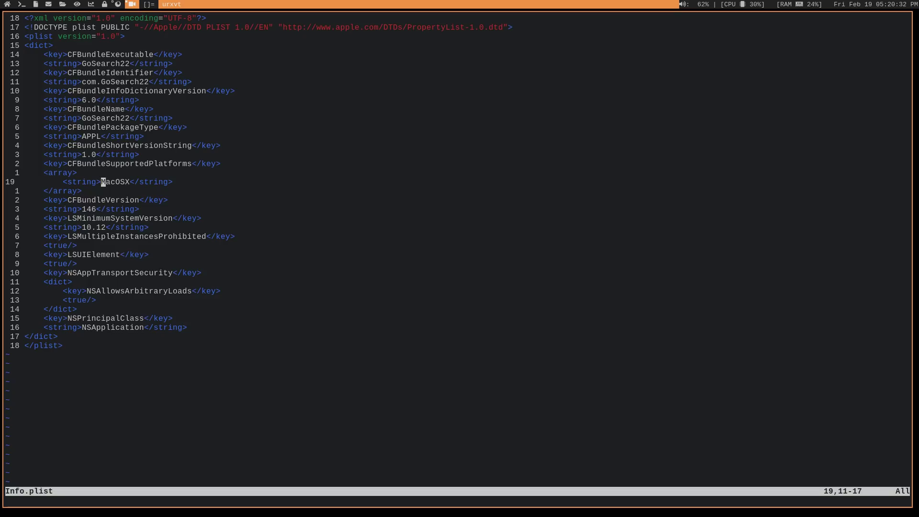
{"action": "type", "text": ":wq"}
{"action": "key", "text": "Return"}
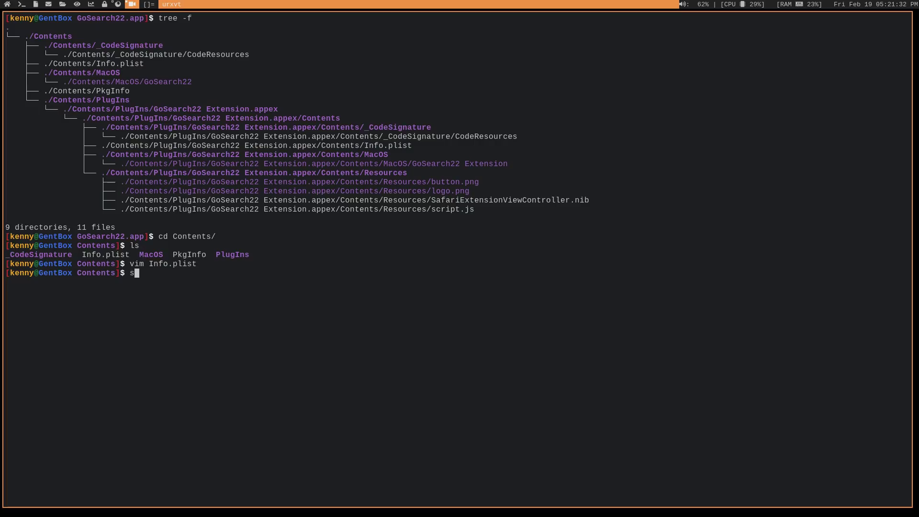
{"action": "type", "text": "xiv ~/Downloads/signat"}
{"action": "key", "text": "Tab"}
{"action": "key", "text": "Return"}
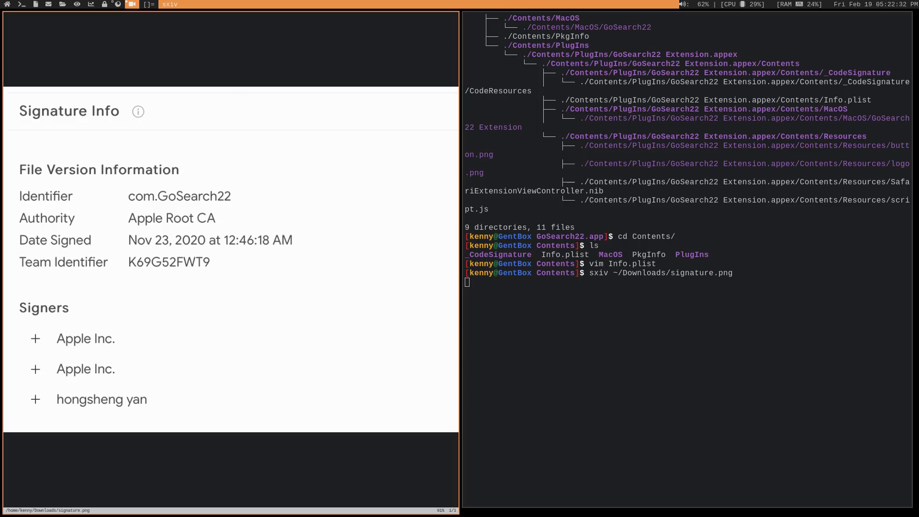
{"action": "key", "text": "q"}
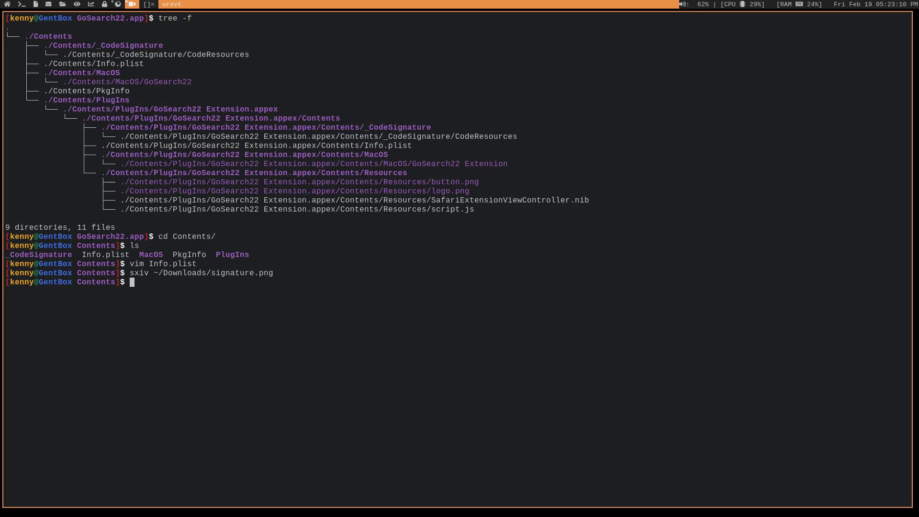
- Bring Firefox forward and show the 'Apple M1 Chip - Apple' tab
{"action": "left_click", "coordinate": [117, 5]}
{"action": "left_click", "coordinate": [72, 17]}
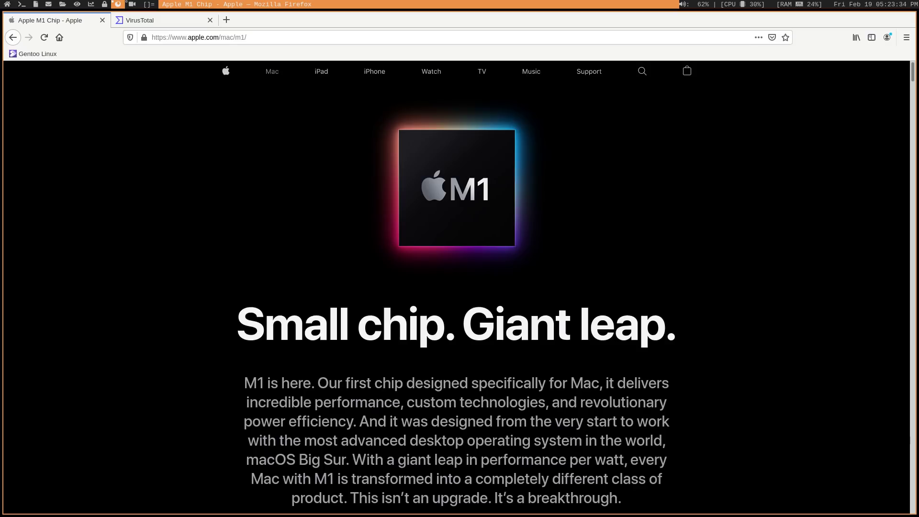
- Switch back to the VirusTotal tab holding the GoSearch22 detection report
{"action": "left_click", "coordinate": [160, 21]}
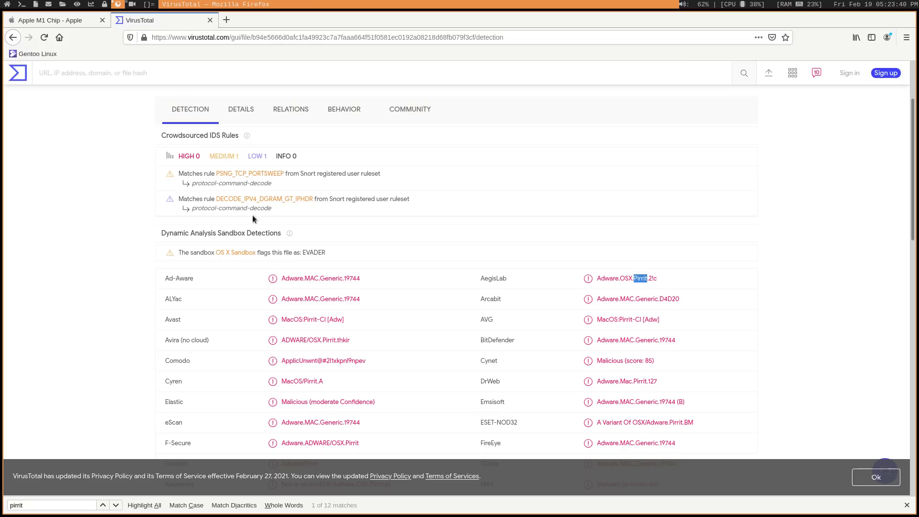